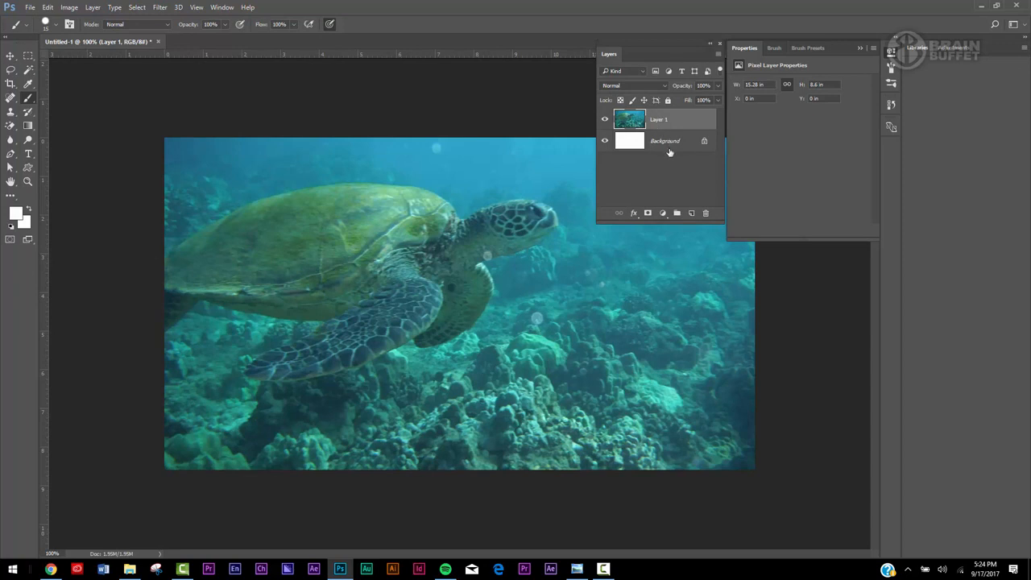
Add a Black & White adjustment layer above Layer 1 and lower its Cyans to 50 by adjusting directly on the water.
{"action": "left_click", "coordinate": [663, 213]}
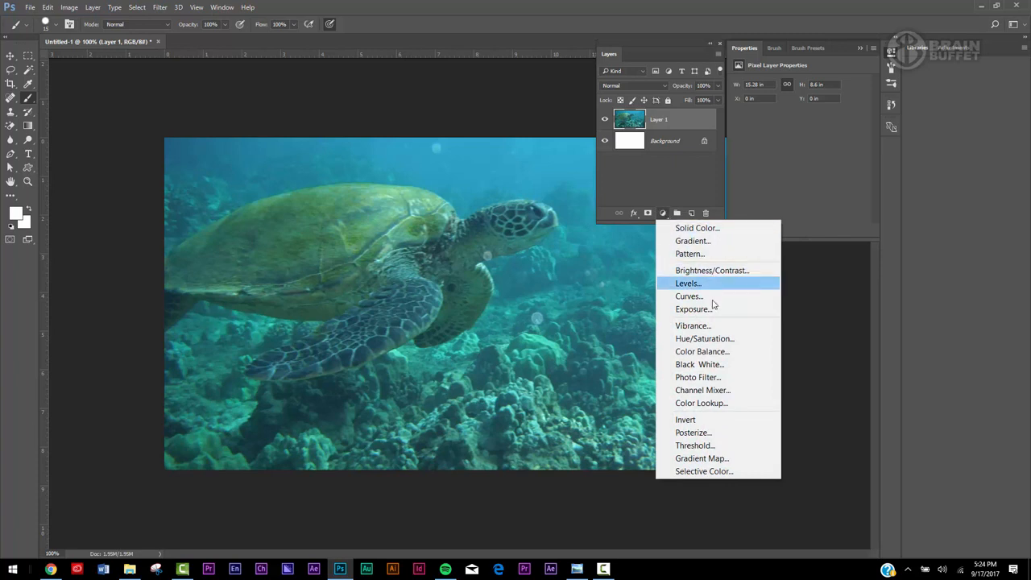
{"action": "left_click", "coordinate": [702, 366]}
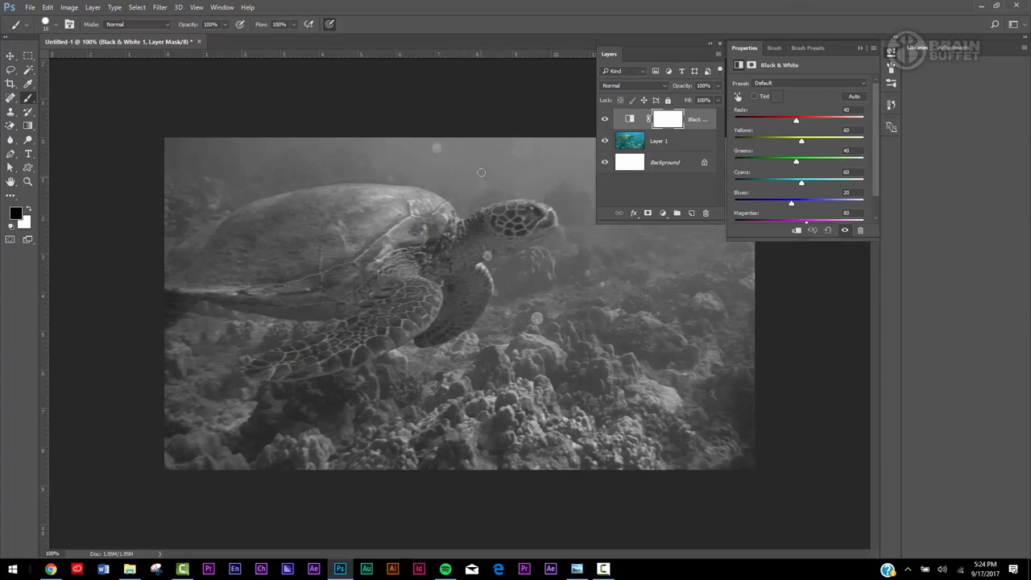
{"action": "left_click", "coordinate": [739, 98]}
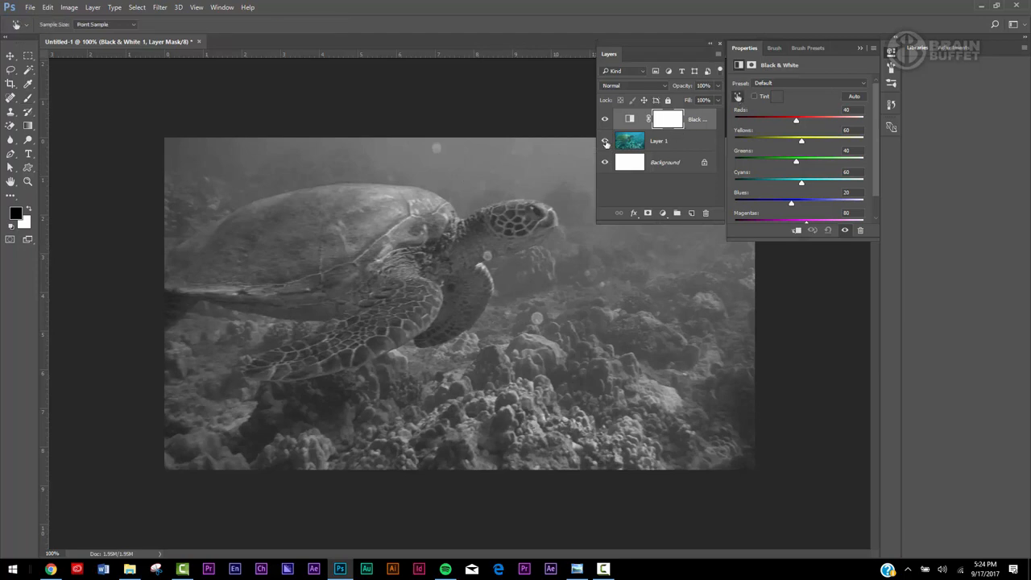
{"action": "mouse_move", "coordinate": [472, 160]}
{"action": "left_mouse_down"}
{"action": "mouse_move", "coordinate": [488, 164]}
{"action": "mouse_move", "coordinate": [437, 165]}
{"action": "mouse_move", "coordinate": [482, 164]}
{"action": "mouse_move", "coordinate": [465, 164]}
{"action": "left_mouse_up"}
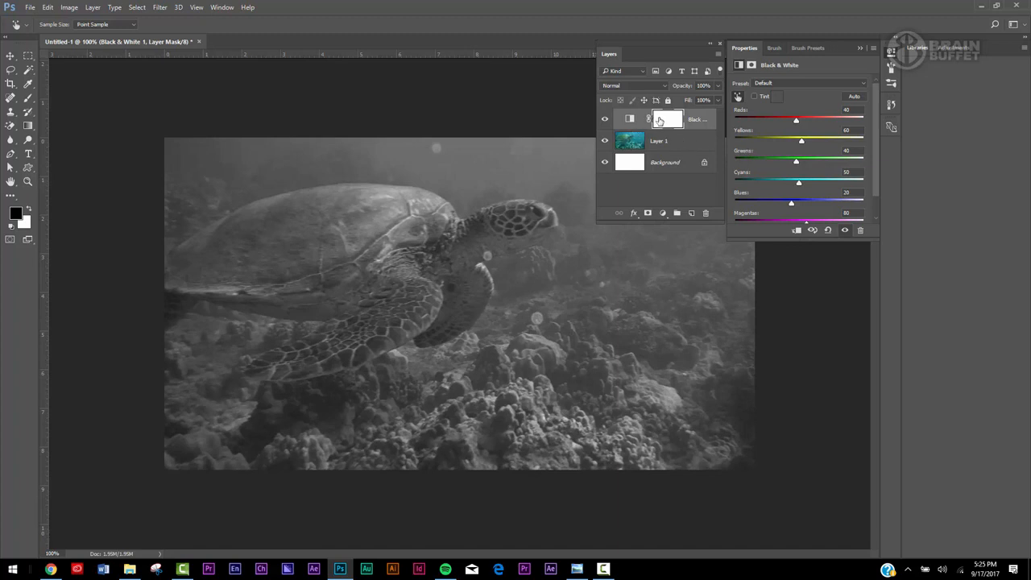
Select the Black & White layer's mask and hide and reshow the adjustment to compare it with the original colors.
{"action": "left_click", "coordinate": [662, 122]}
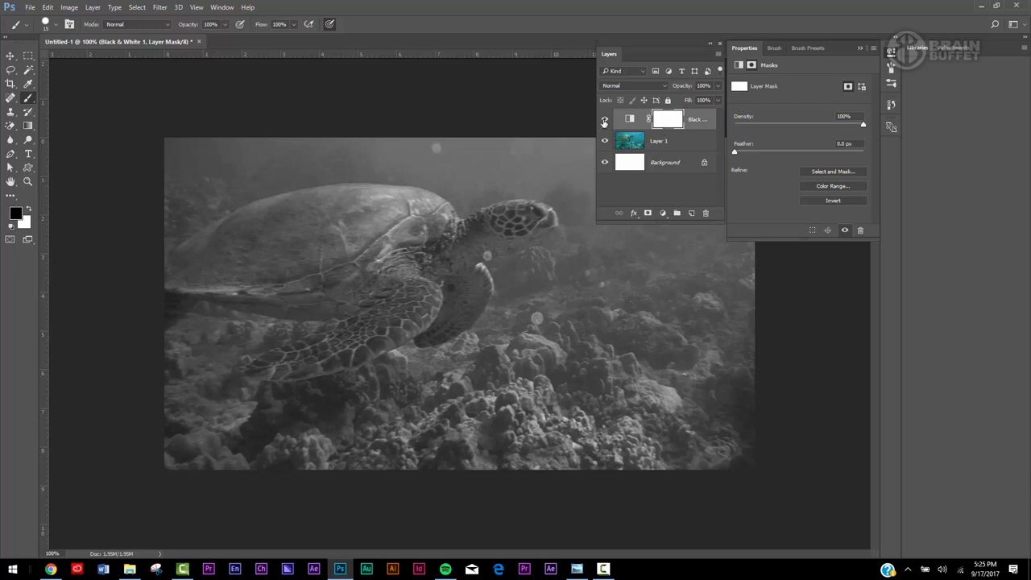
{"action": "left_click", "coordinate": [605, 121]}
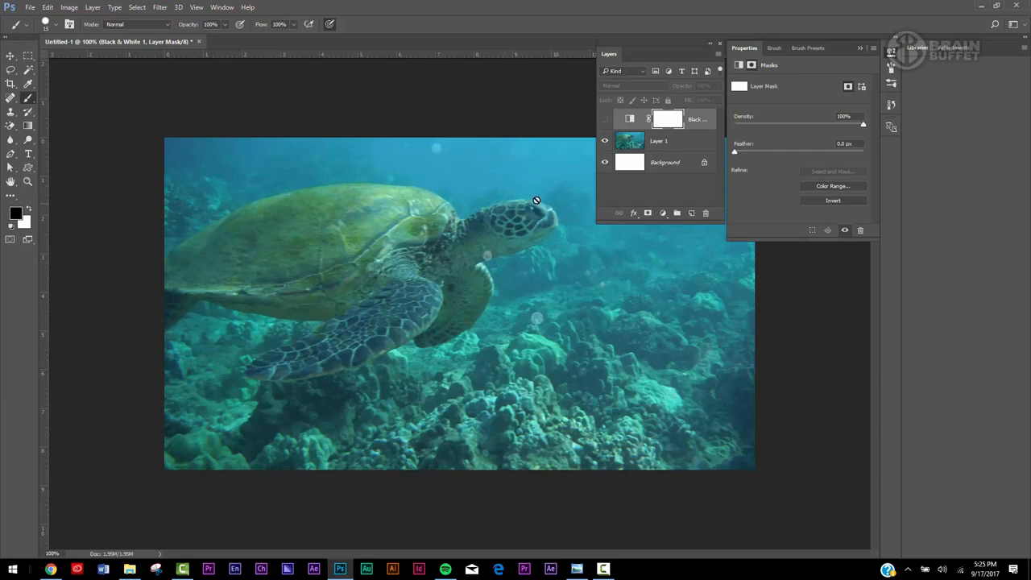
{"action": "left_click", "coordinate": [605, 119]}
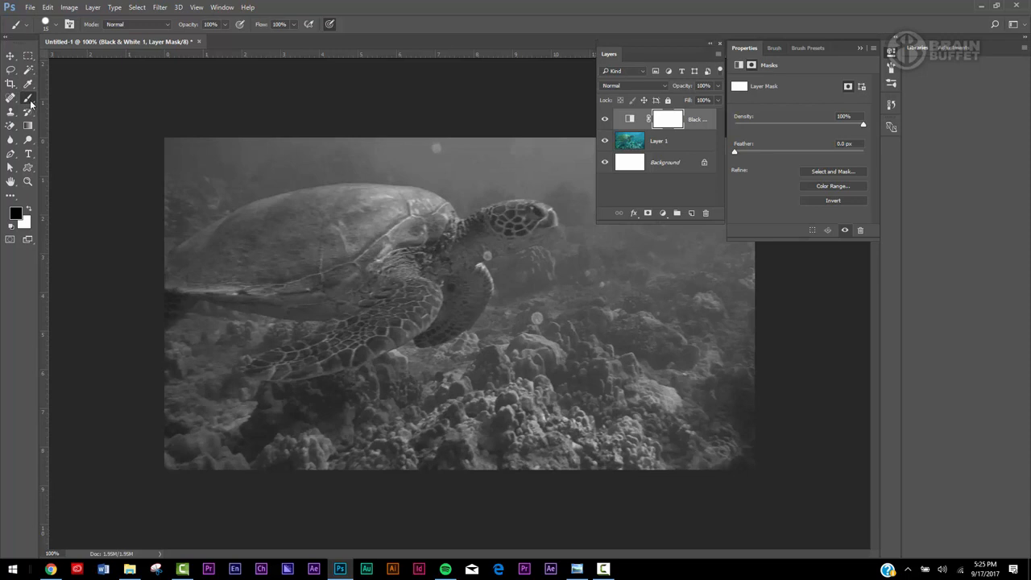
Show the toolbox in a single column, choose the standard Brush tool, and restore the two-column toolbox.
{"action": "left_click", "coordinate": [6, 42]}
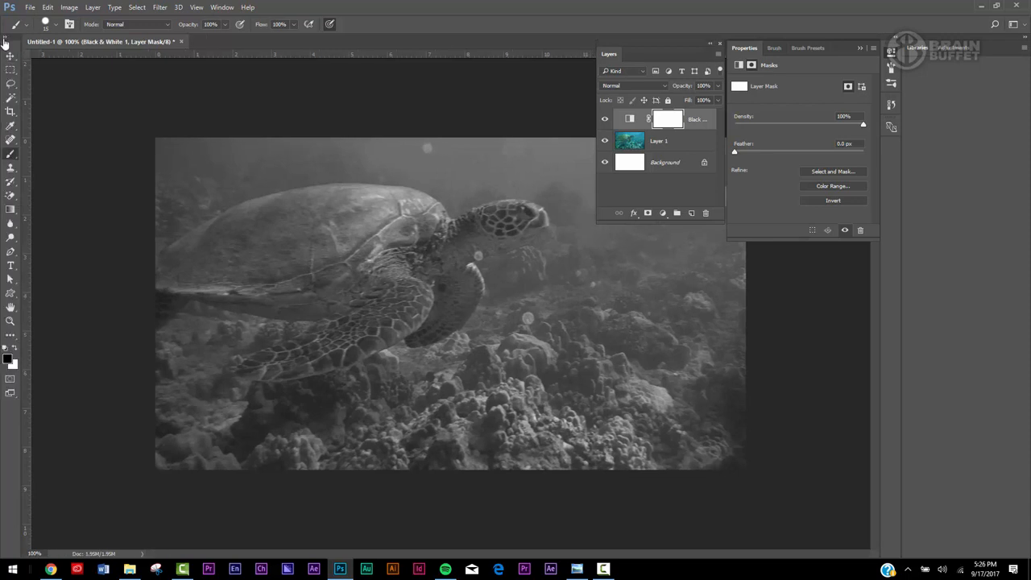
{"action": "left_click", "coordinate": [10, 139]}
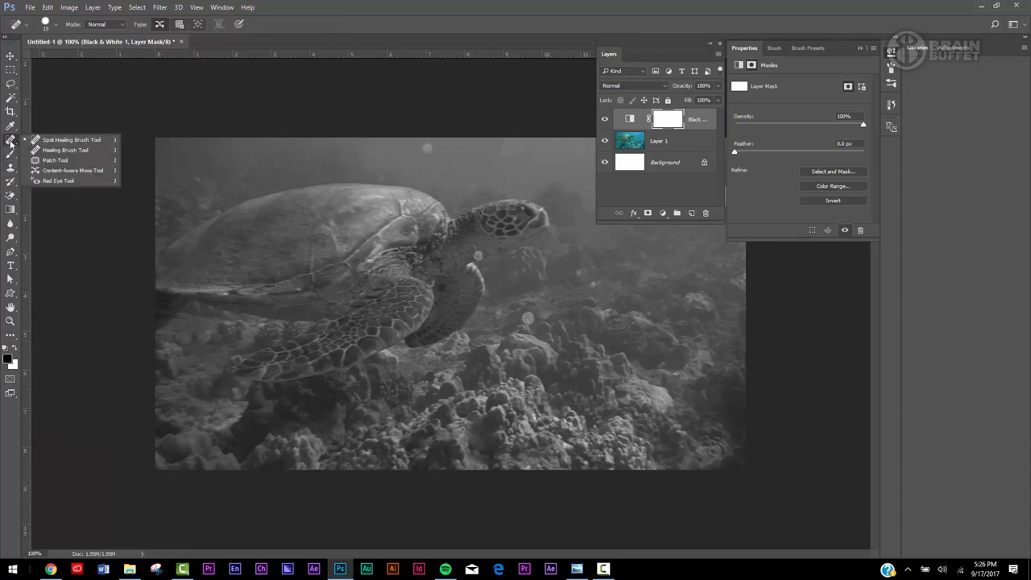
{"action": "left_click", "coordinate": [36, 141]}
{"action": "left_click", "coordinate": [10, 155]}
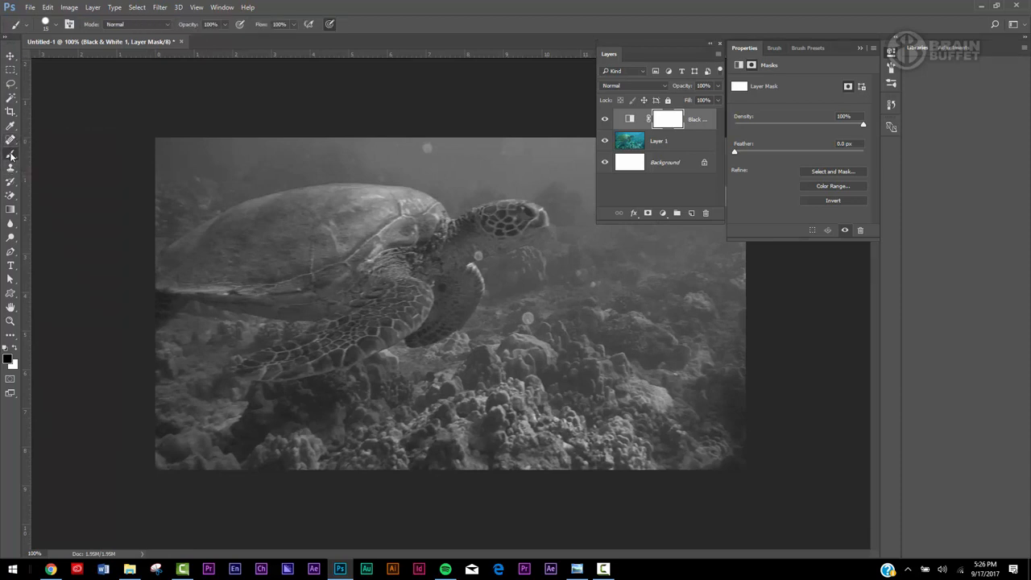
{"action": "right_click", "coordinate": [10, 155]}
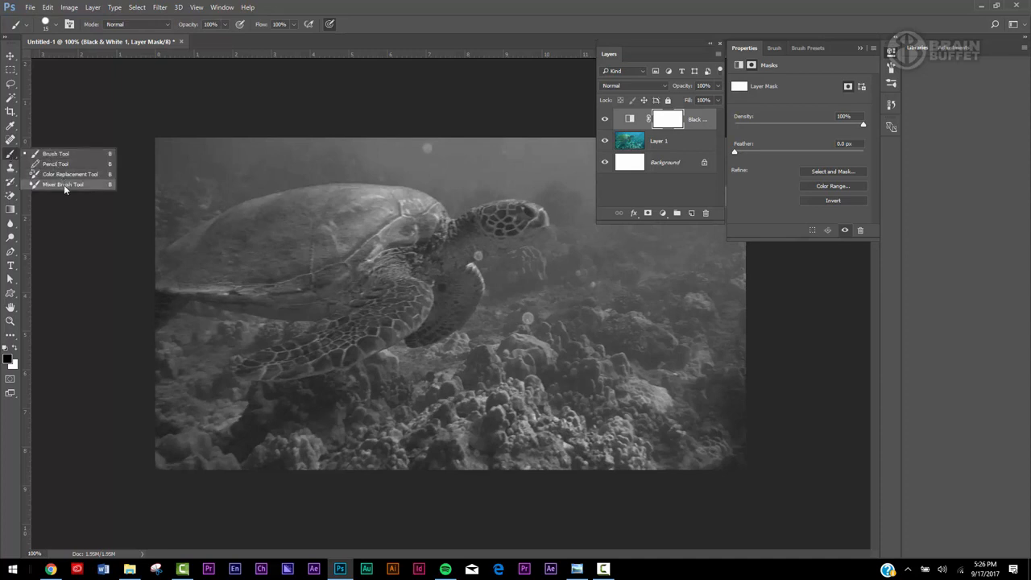
{"action": "left_click", "coordinate": [56, 153]}
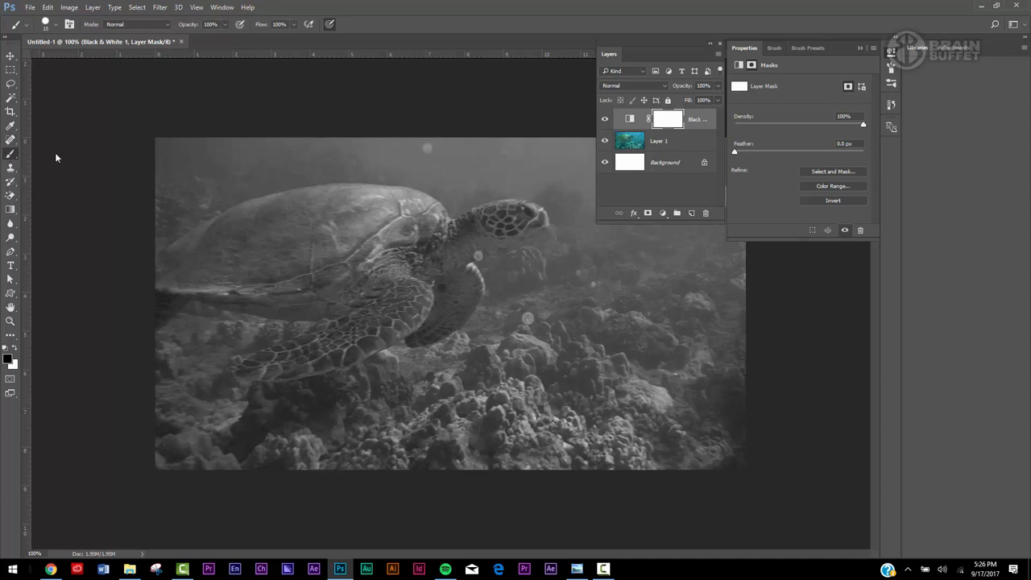
{"action": "left_click", "coordinate": [7, 41]}
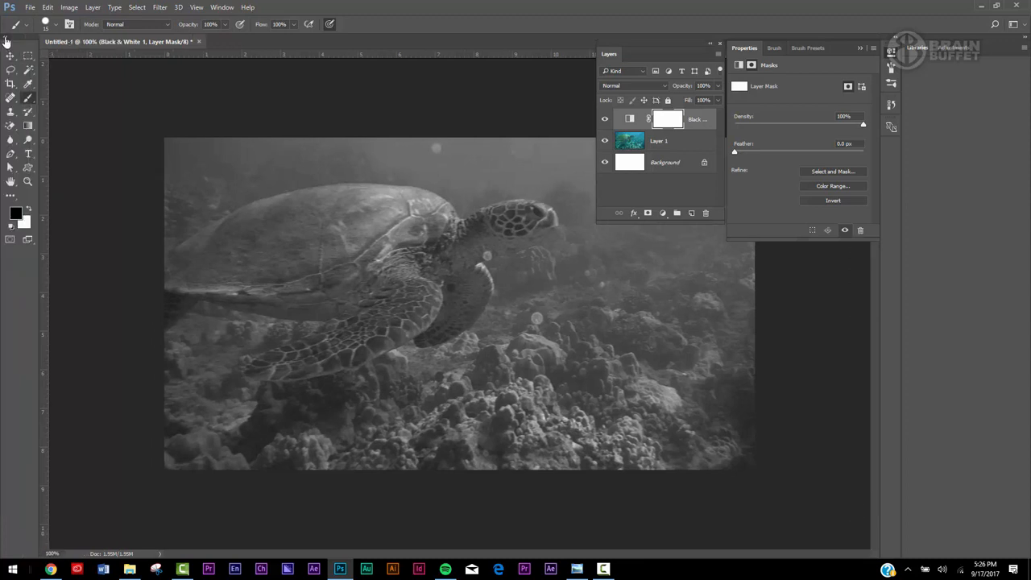
Pick red cf1414 as the foreground color while the adjustment layer's mask is selected.
{"action": "left_click", "coordinate": [16, 214]}
{"action": "left_click", "coordinate": [677, 138]}
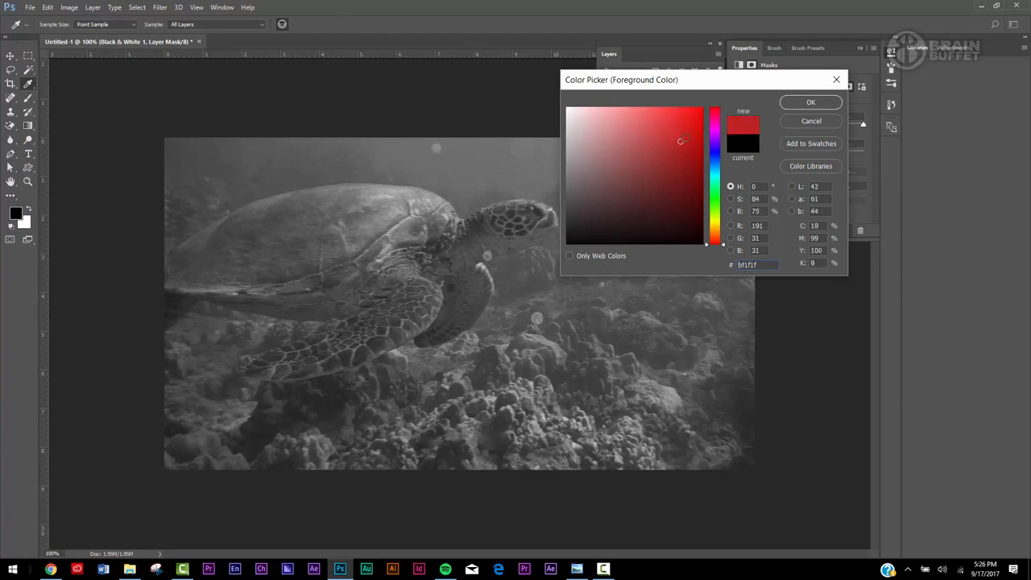
{"action": "left_click", "coordinate": [811, 102]}
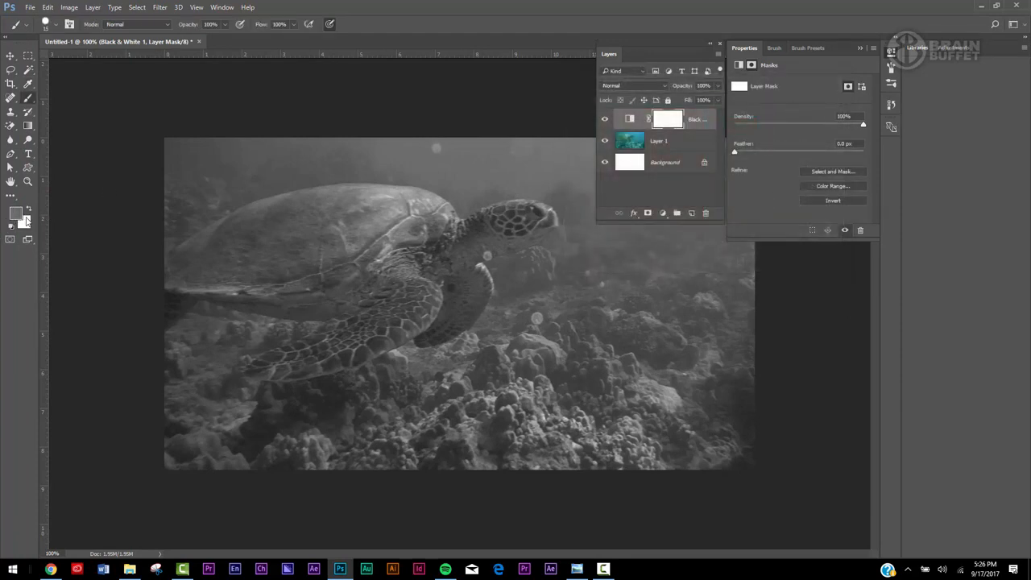
Select Layer 1 and set the foreground color to a bright red.
{"action": "left_click", "coordinate": [674, 145]}
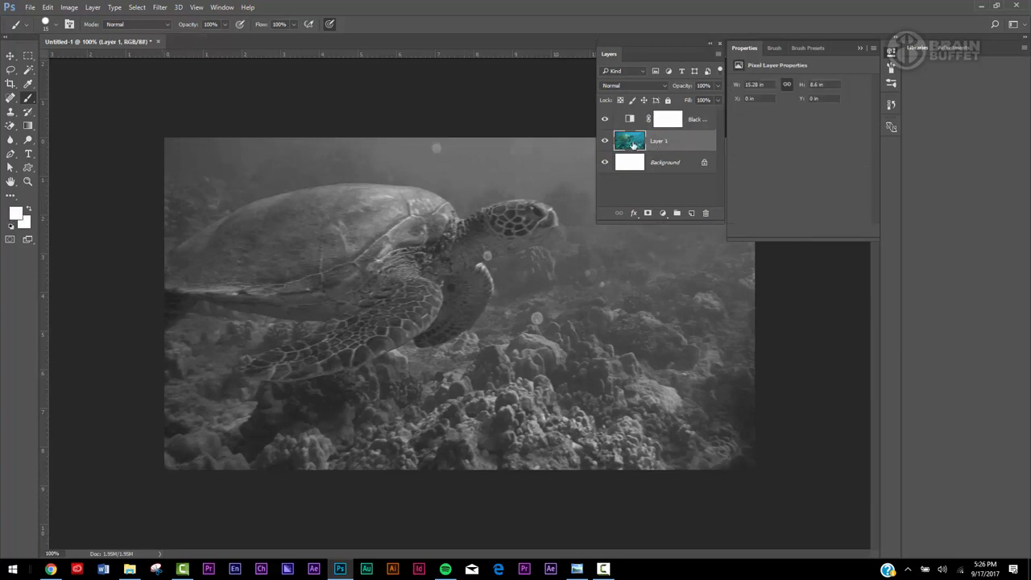
{"action": "left_click", "coordinate": [14, 212]}
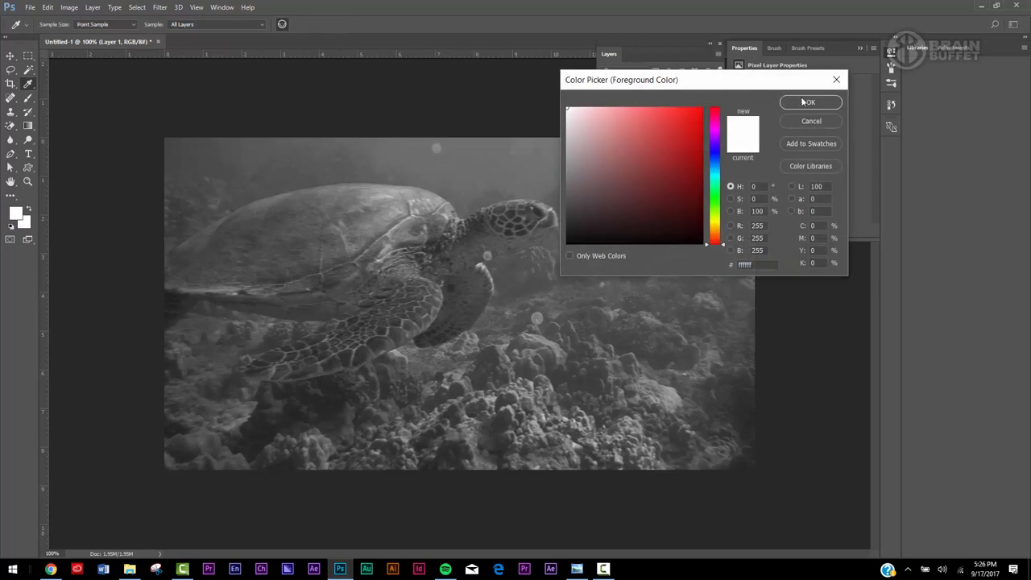
{"action": "left_click", "coordinate": [702, 126]}
{"action": "left_click", "coordinate": [806, 102]}
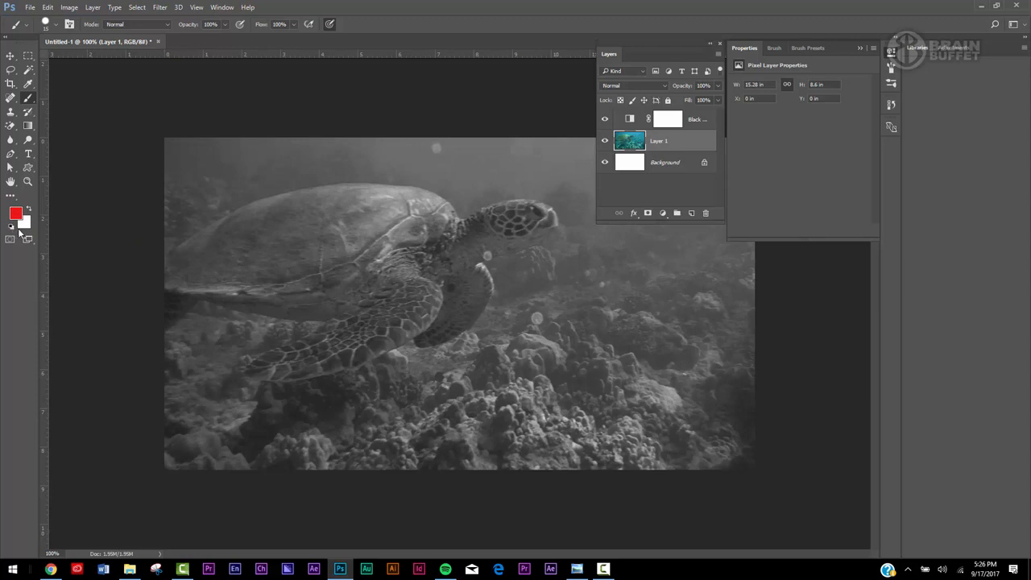
Reset the foreground and background colors to default black and white and swap them back and forth.
{"action": "key", "text": "d"}
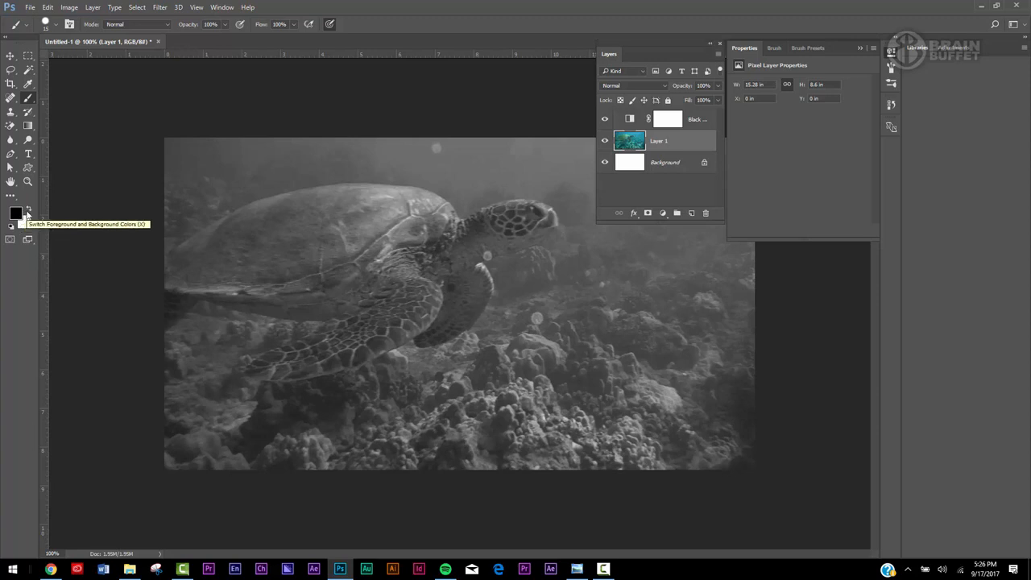
{"action": "left_click", "coordinate": [28, 210]}
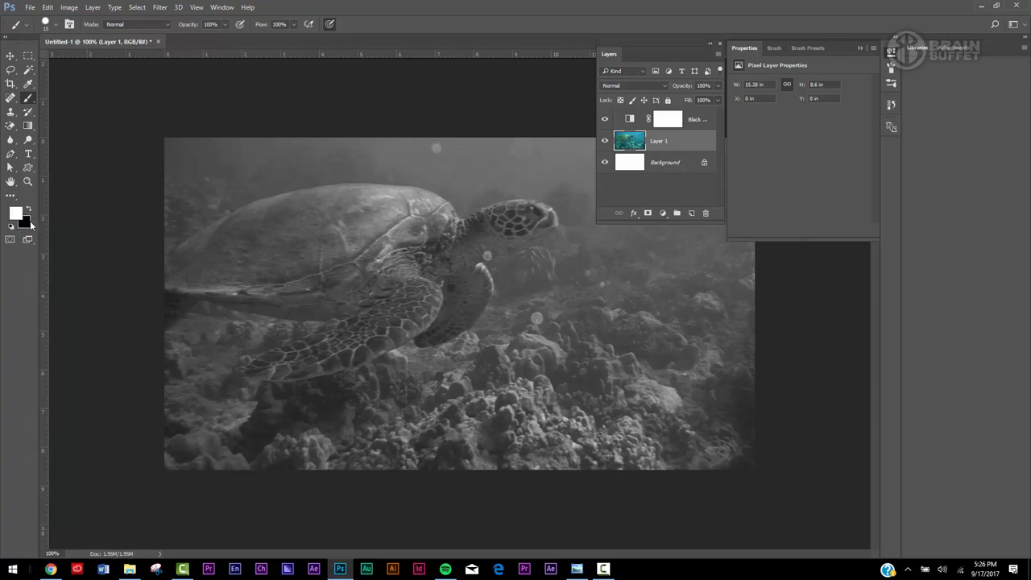
{"action": "key", "text": "x"}
{"action": "key", "text": "x"}
{"action": "key", "text": "x"}
{"action": "key", "text": "x"}
{"action": "key", "text": "x"}
{"action": "key", "text": "x"}
{"action": "key", "text": "x"}
{"action": "key", "text": "x"}
{"action": "key", "text": "x"}
Paint gray on the Black & White layer's mask around the turtle's outline to partially reveal its color.
{"action": "left_click", "coordinate": [674, 121]}
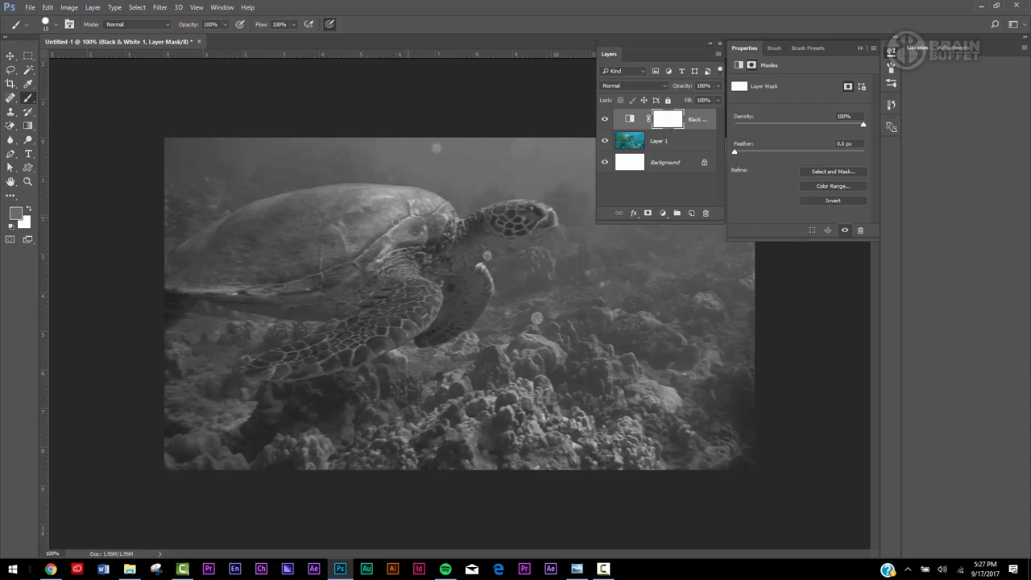
{"action": "left_click_drag", "start_coordinate": [367, 240], "coordinate": [464, 226]}
{"action": "left_click_drag", "start_coordinate": [354, 235], "coordinate": [337, 238]}
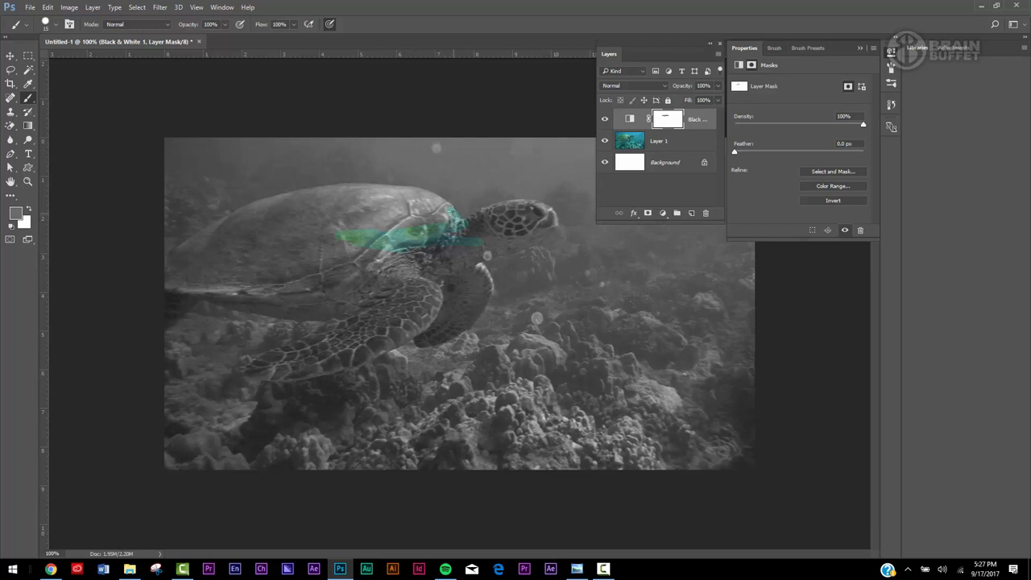
{"action": "mouse_move", "coordinate": [411, 193]}
{"action": "left_mouse_down"}
{"action": "mouse_move", "coordinate": [340, 187]}
{"action": "mouse_move", "coordinate": [257, 204]}
{"action": "mouse_move", "coordinate": [170, 257]}
{"action": "left_mouse_up"}
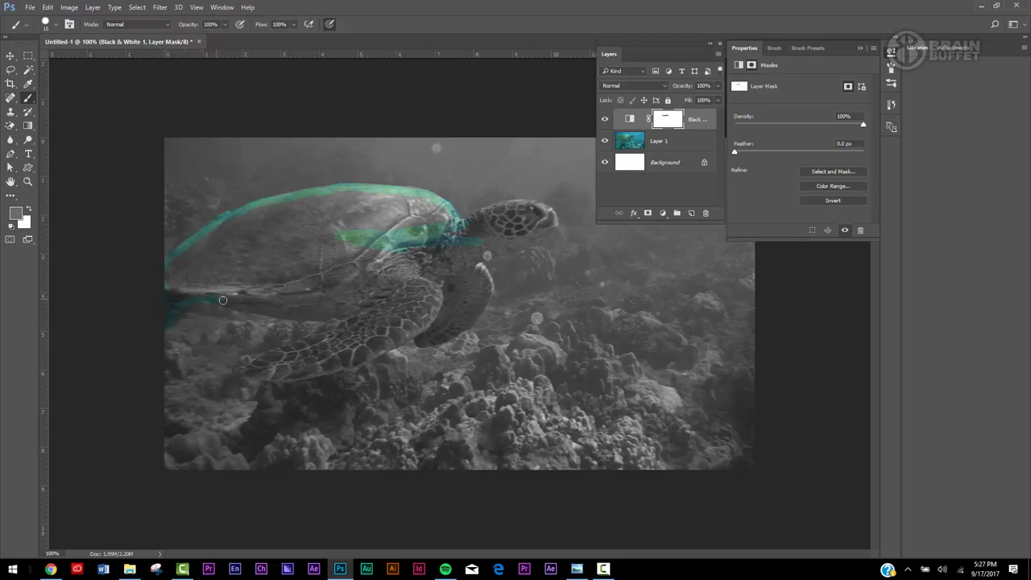
{"action": "mouse_move", "coordinate": [278, 312]}
{"action": "left_mouse_down"}
{"action": "mouse_move", "coordinate": [337, 322]}
{"action": "mouse_move", "coordinate": [271, 352]}
{"action": "left_mouse_up"}
{"action": "mouse_move", "coordinate": [347, 362]}
{"action": "left_mouse_down"}
{"action": "mouse_move", "coordinate": [415, 336]}
{"action": "mouse_move", "coordinate": [442, 345]}
{"action": "mouse_move", "coordinate": [456, 338]}
{"action": "mouse_move", "coordinate": [486, 296]}
{"action": "mouse_move", "coordinate": [476, 257]}
{"action": "mouse_move", "coordinate": [529, 246]}
{"action": "mouse_move", "coordinate": [554, 225]}
{"action": "mouse_move", "coordinate": [529, 206]}
{"action": "mouse_move", "coordinate": [498, 206]}
{"action": "mouse_move", "coordinate": [457, 233]}
{"action": "left_mouse_up"}
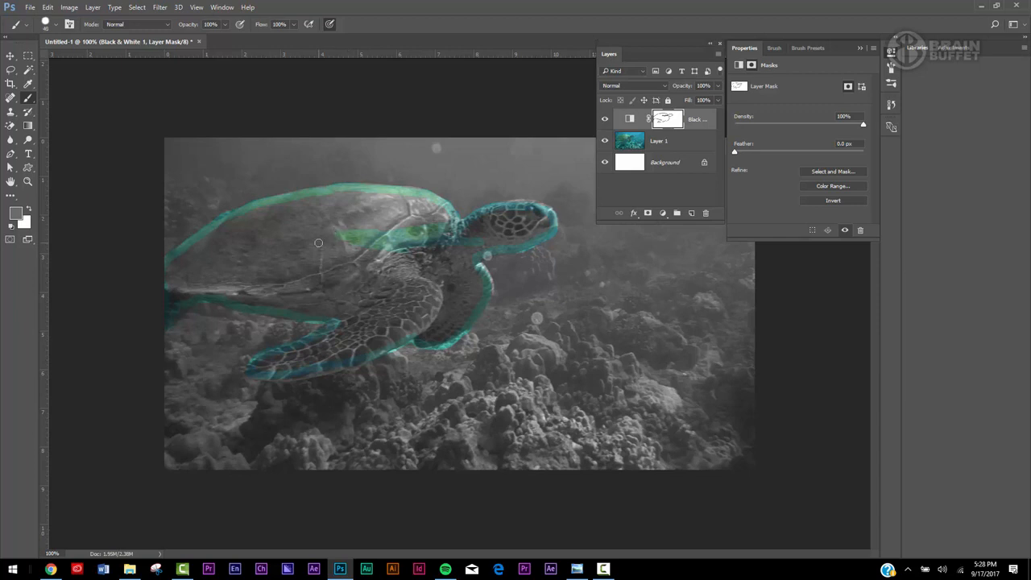
Enlarge the brush to 60 px and fill the shell, underside and near front flipper with gray on the mask.
{"action": "key", "text": "bracketright"}
{"action": "key", "text": "bracketright"}
{"action": "key", "text": "bracketright"}
{"action": "key", "text": "bracketright"}
{"action": "key", "text": "bracketright"}
{"action": "key", "text": "bracketright"}
{"action": "key", "text": "bracketright"}
{"action": "mouse_move", "coordinate": [314, 232]}
{"action": "left_mouse_down"}
{"action": "mouse_move", "coordinate": [456, 227]}
{"action": "mouse_move", "coordinate": [393, 202]}
{"action": "mouse_move", "coordinate": [246, 223]}
{"action": "mouse_move", "coordinate": [191, 249]}
{"action": "mouse_move", "coordinate": [181, 279]}
{"action": "mouse_move", "coordinate": [355, 239]}
{"action": "mouse_move", "coordinate": [299, 265]}
{"action": "mouse_move", "coordinate": [362, 268]}
{"action": "mouse_move", "coordinate": [383, 258]}
{"action": "mouse_move", "coordinate": [385, 283]}
{"action": "mouse_move", "coordinate": [398, 262]}
{"action": "mouse_move", "coordinate": [455, 262]}
{"action": "left_mouse_up"}
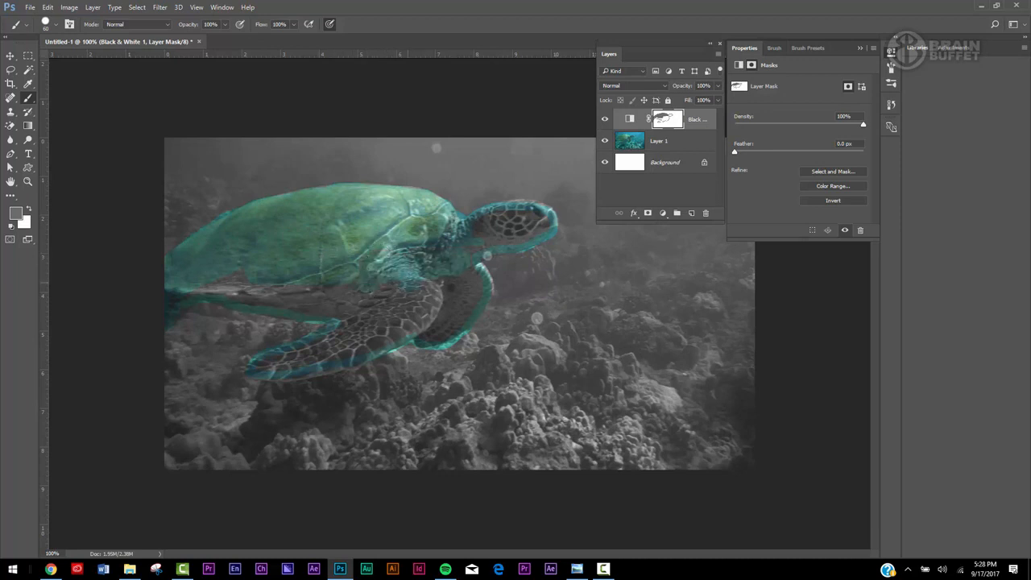
{"action": "left_click_drag", "start_coordinate": [403, 294], "coordinate": [337, 284]}
{"action": "left_click_drag", "start_coordinate": [365, 299], "coordinate": [185, 281]}
{"action": "mouse_move", "coordinate": [313, 355]}
{"action": "left_mouse_down"}
{"action": "mouse_move", "coordinate": [274, 366]}
{"action": "mouse_move", "coordinate": [387, 336]}
{"action": "mouse_move", "coordinate": [424, 299]}
{"action": "mouse_move", "coordinate": [419, 314]}
{"action": "left_mouse_up"}
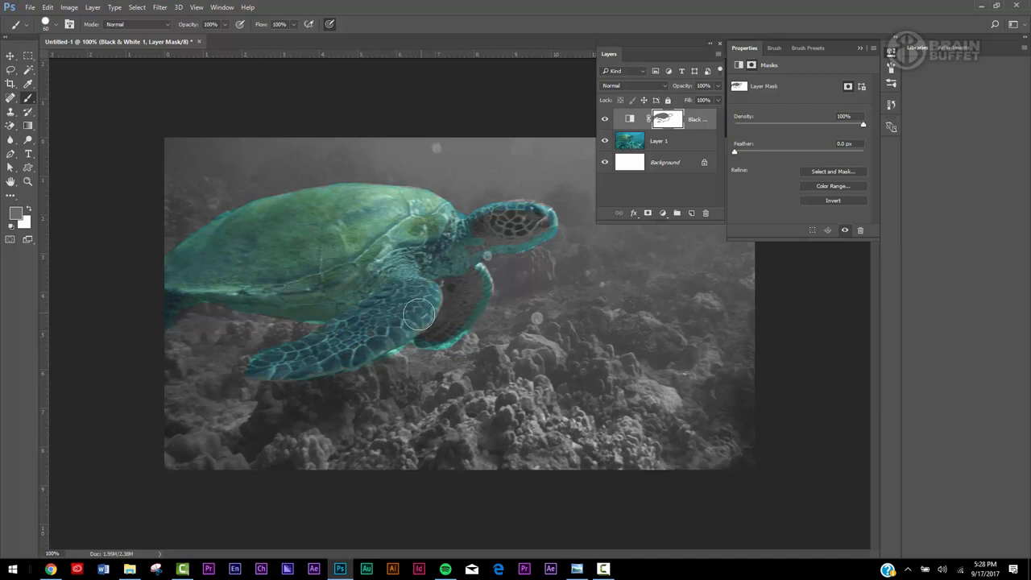
Paint a gray stroke from the neck up into the water and cover the overspill with white on the mask.
{"action": "left_click_drag", "start_coordinate": [469, 211], "coordinate": [525, 145]}
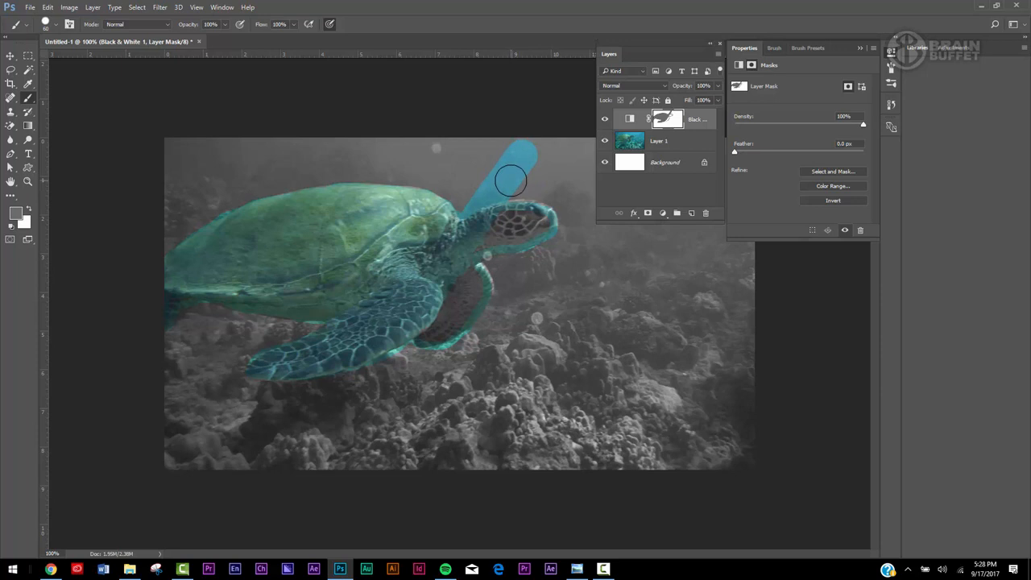
{"action": "left_click", "coordinate": [28, 210]}
{"action": "mouse_move", "coordinate": [483, 183]}
{"action": "left_mouse_down"}
{"action": "mouse_move", "coordinate": [532, 152]}
{"action": "mouse_move", "coordinate": [514, 161]}
{"action": "mouse_move", "coordinate": [528, 177]}
{"action": "mouse_move", "coordinate": [463, 196]}
{"action": "mouse_move", "coordinate": [489, 184]}
{"action": "left_mouse_up"}
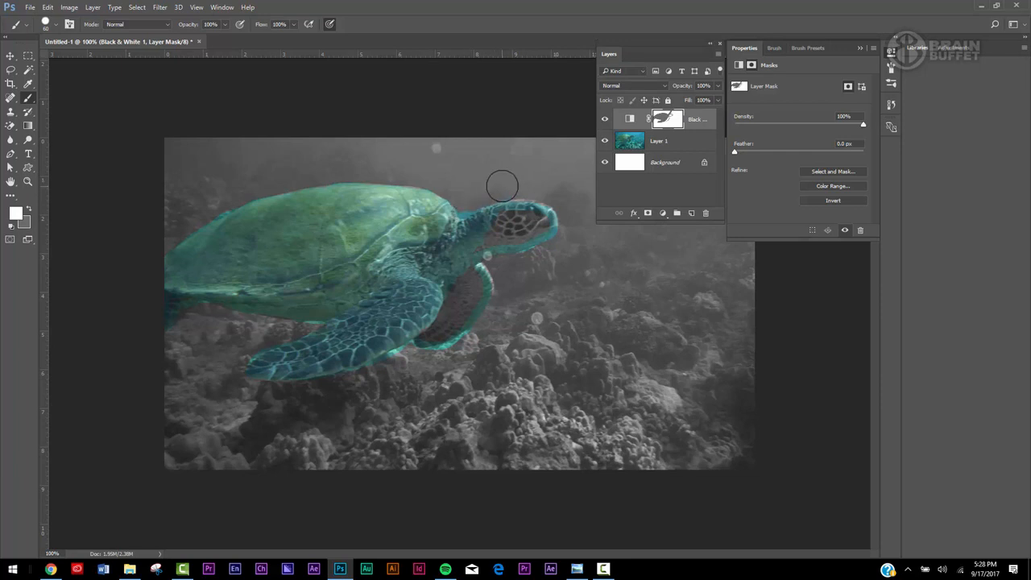
Reset the mask colors to default and paint the shell, neck and head black to reveal their full color.
{"action": "key", "text": "x"}
{"action": "left_click", "coordinate": [10, 227]}
{"action": "mouse_move", "coordinate": [385, 199]}
{"action": "left_mouse_down"}
{"action": "mouse_move", "coordinate": [298, 207]}
{"action": "mouse_move", "coordinate": [232, 238]}
{"action": "mouse_move", "coordinate": [302, 215]}
{"action": "mouse_move", "coordinate": [265, 248]}
{"action": "mouse_move", "coordinate": [241, 253]}
{"action": "mouse_move", "coordinate": [237, 235]}
{"action": "mouse_move", "coordinate": [170, 274]}
{"action": "mouse_move", "coordinate": [229, 286]}
{"action": "mouse_move", "coordinate": [179, 287]}
{"action": "mouse_move", "coordinate": [345, 295]}
{"action": "mouse_move", "coordinate": [410, 284]}
{"action": "mouse_move", "coordinate": [298, 306]}
{"action": "mouse_move", "coordinate": [439, 264]}
{"action": "mouse_move", "coordinate": [365, 267]}
{"action": "mouse_move", "coordinate": [379, 260]}
{"action": "mouse_move", "coordinate": [469, 265]}
{"action": "mouse_move", "coordinate": [537, 230]}
{"action": "mouse_move", "coordinate": [443, 232]}
{"action": "mouse_move", "coordinate": [541, 222]}
{"action": "mouse_move", "coordinate": [473, 233]}
{"action": "left_mouse_up"}
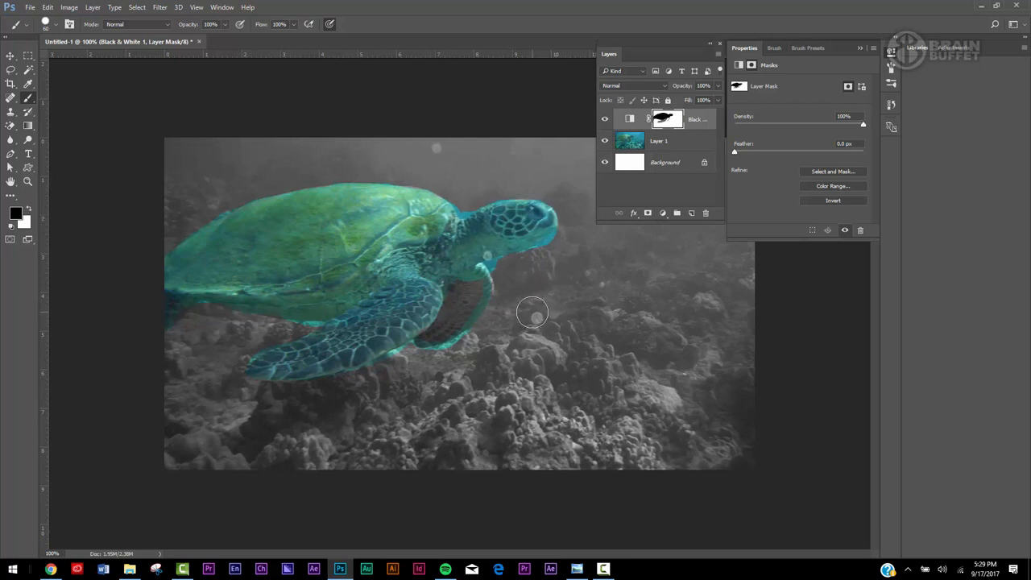
Dab black spots of varying brush sizes, up to 50 px, on the mask to reveal colored bubbles around the turtle's head.
{"action": "key", "text": "bracketleft"}
{"action": "key", "text": "bracketleft"}
{"action": "key", "text": "bracketleft"}
{"action": "key", "text": "bracketleft"}
{"action": "left_click", "coordinate": [436, 150]}
{"action": "left_click", "coordinate": [533, 162]}
{"action": "key", "text": "bracketright"}
{"action": "left_click", "coordinate": [564, 144]}
{"action": "left_click", "coordinate": [574, 190]}
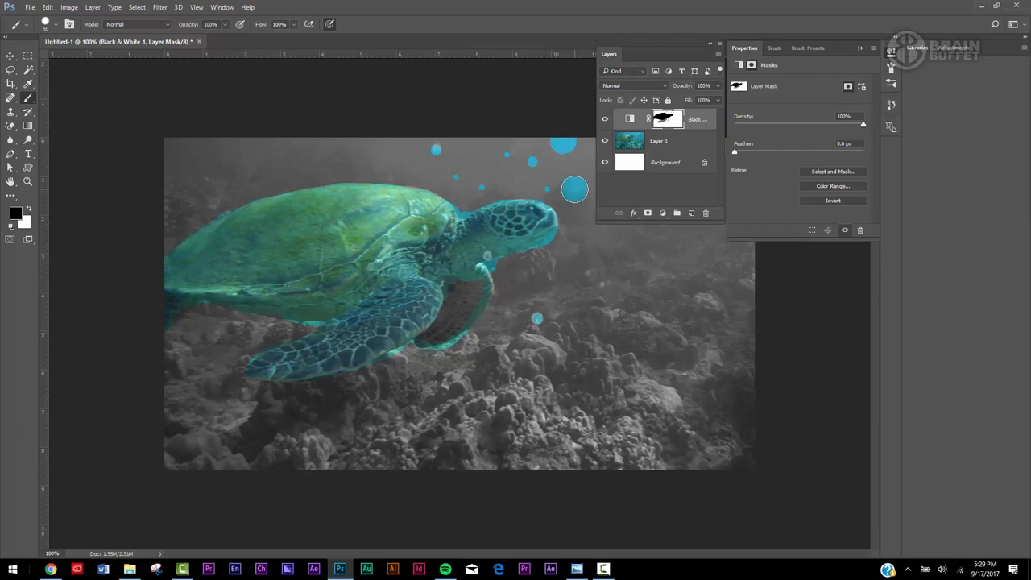
{"action": "left_click", "coordinate": [471, 134]}
Paint both front flippers black on the mask, displaying the mask alone while covering the remaining gray of the near one.
{"action": "mouse_move", "coordinate": [438, 282]}
{"action": "left_mouse_down"}
{"action": "mouse_move", "coordinate": [474, 260]}
{"action": "mouse_move", "coordinate": [475, 297]}
{"action": "mouse_move", "coordinate": [448, 329]}
{"action": "mouse_move", "coordinate": [451, 299]}
{"action": "left_mouse_up"}
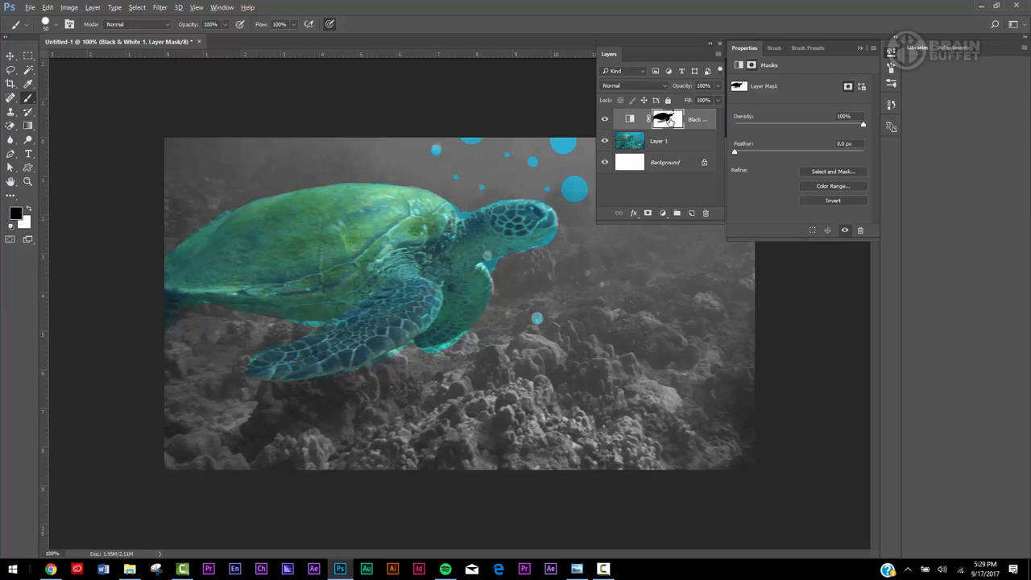
{"action": "left_click", "coordinate": [669, 120], "text": "alt"}
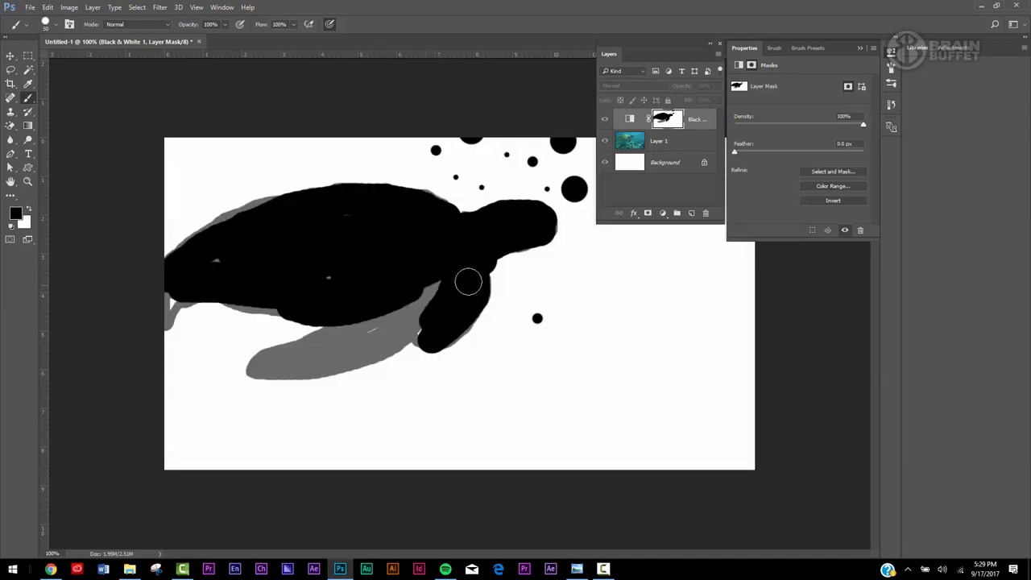
{"action": "mouse_move", "coordinate": [468, 282]}
{"action": "left_mouse_down"}
{"action": "mouse_move", "coordinate": [416, 315]}
{"action": "mouse_move", "coordinate": [444, 285]}
{"action": "mouse_move", "coordinate": [363, 339]}
{"action": "mouse_move", "coordinate": [365, 325]}
{"action": "mouse_move", "coordinate": [402, 307]}
{"action": "mouse_move", "coordinate": [425, 331]}
{"action": "mouse_move", "coordinate": [265, 366]}
{"action": "mouse_move", "coordinate": [349, 331]}
{"action": "mouse_move", "coordinate": [423, 346]}
{"action": "mouse_move", "coordinate": [261, 368]}
{"action": "mouse_move", "coordinate": [270, 352]}
{"action": "mouse_move", "coordinate": [363, 322]}
{"action": "left_mouse_up"}
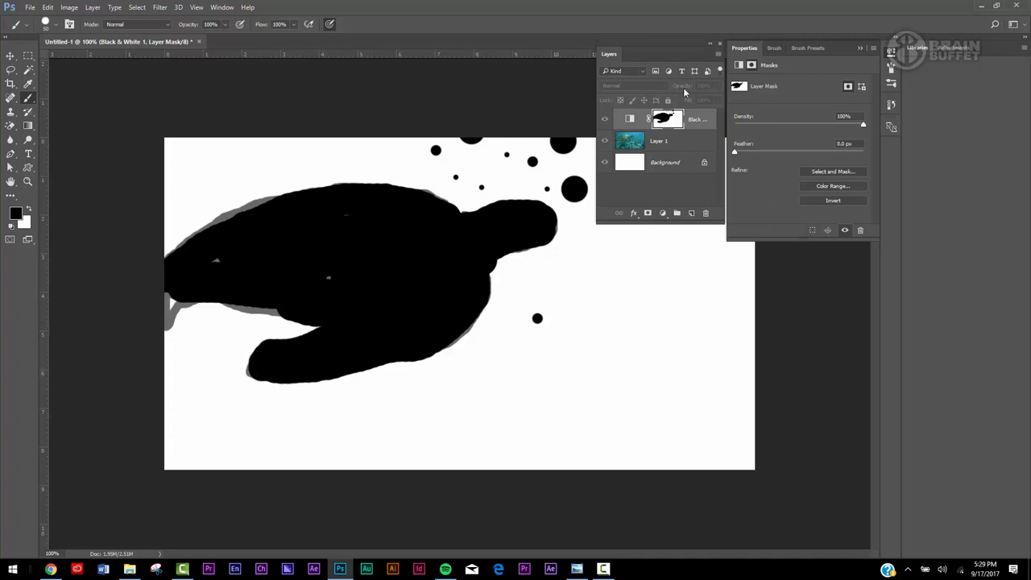
{"action": "left_click", "coordinate": [665, 121], "text": "alt"}
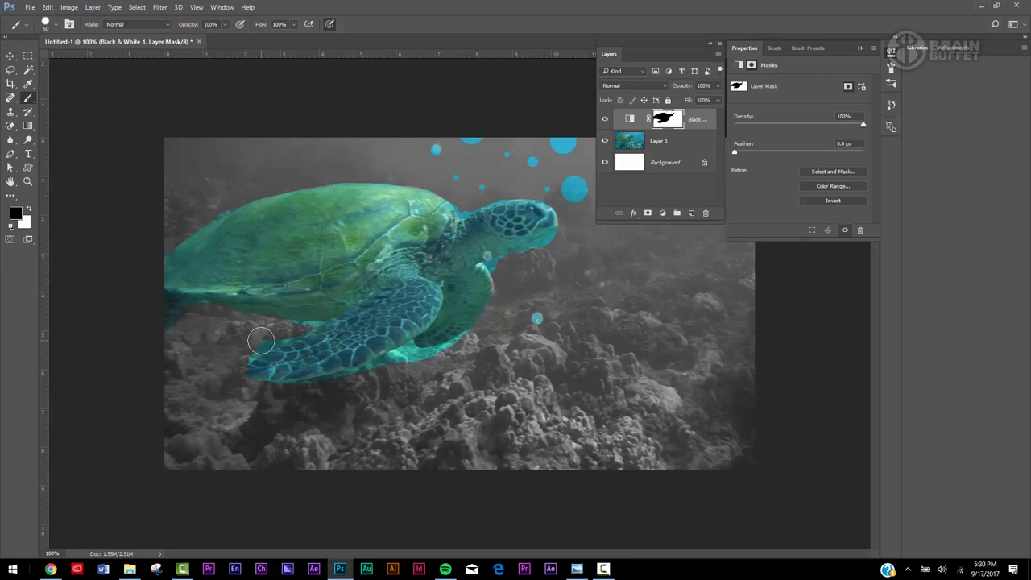
Switch to white, paint strokes across the turtle on the mask, and undo them.
{"action": "key", "text": "x"}
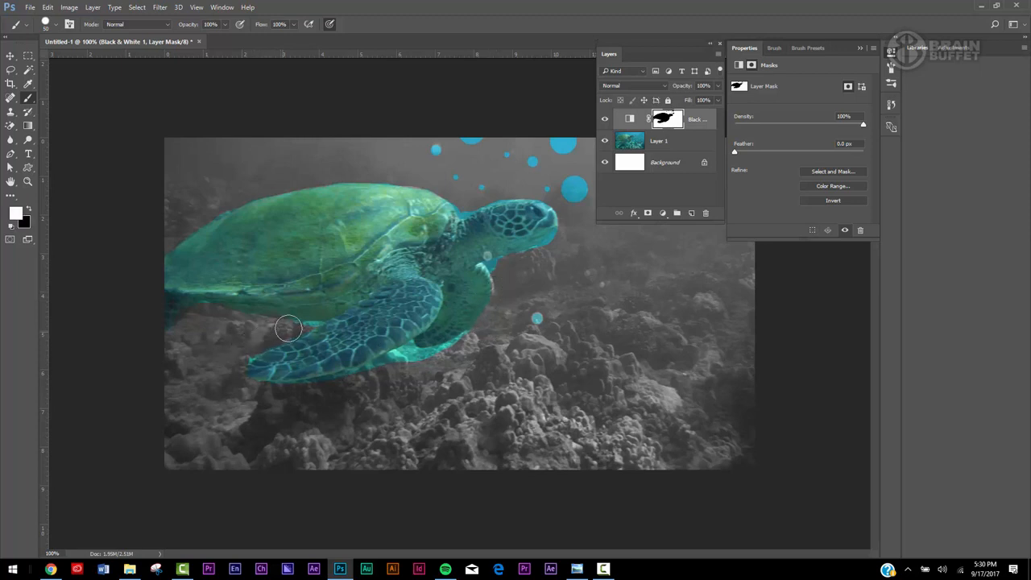
{"action": "mouse_move", "coordinate": [289, 329]}
{"action": "left_mouse_down"}
{"action": "mouse_move", "coordinate": [230, 362]}
{"action": "mouse_move", "coordinate": [330, 308]}
{"action": "mouse_move", "coordinate": [310, 326]}
{"action": "mouse_move", "coordinate": [428, 320]}
{"action": "mouse_move", "coordinate": [478, 296]}
{"action": "mouse_move", "coordinate": [480, 269]}
{"action": "mouse_move", "coordinate": [356, 226]}
{"action": "mouse_move", "coordinate": [422, 213]}
{"action": "mouse_move", "coordinate": [455, 242]}
{"action": "left_mouse_up"}
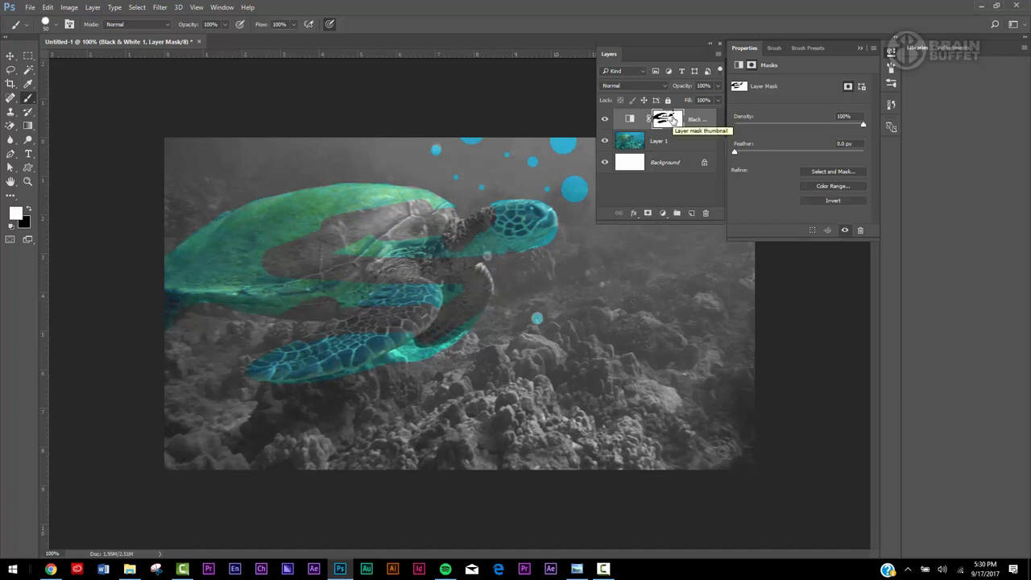
{"action": "key", "text": "ctrl+z"}
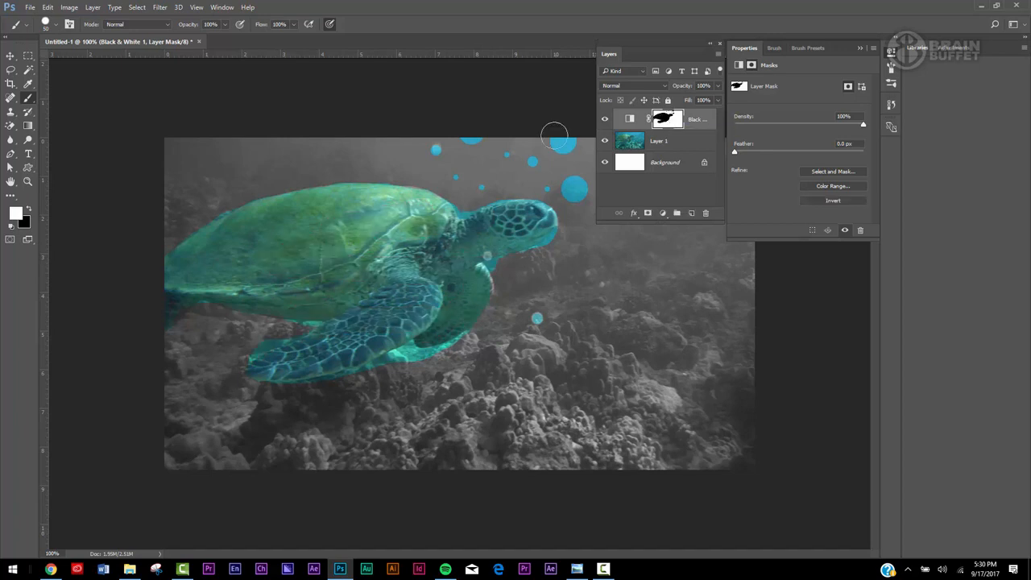